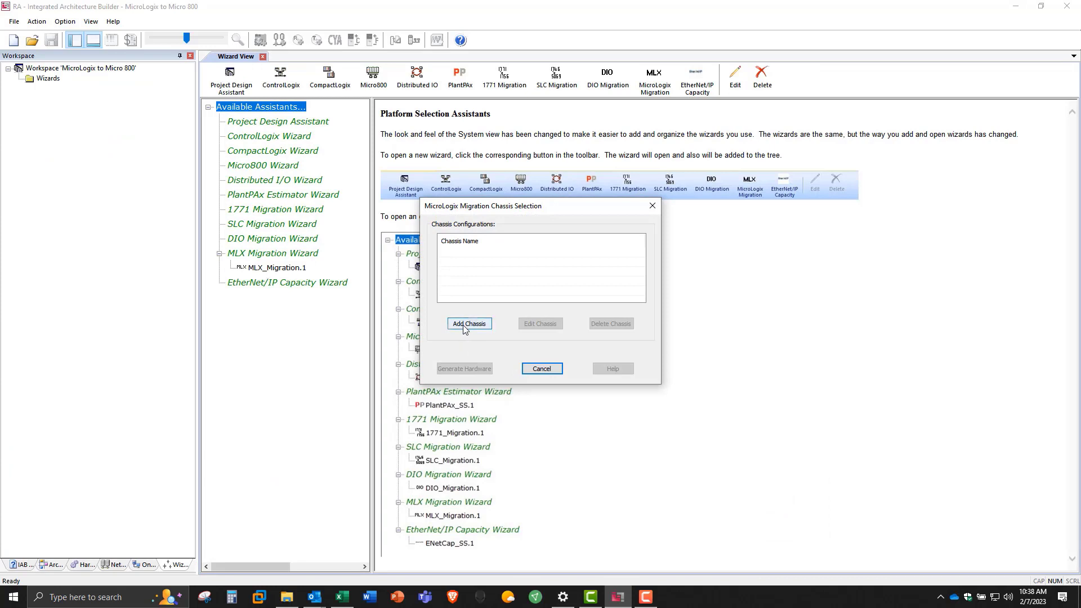
Step: Add chassis MLX001 with migration type Replace MLX 1100 With Micro(820/850) and include the 2080 power supply
left_click(467, 324)
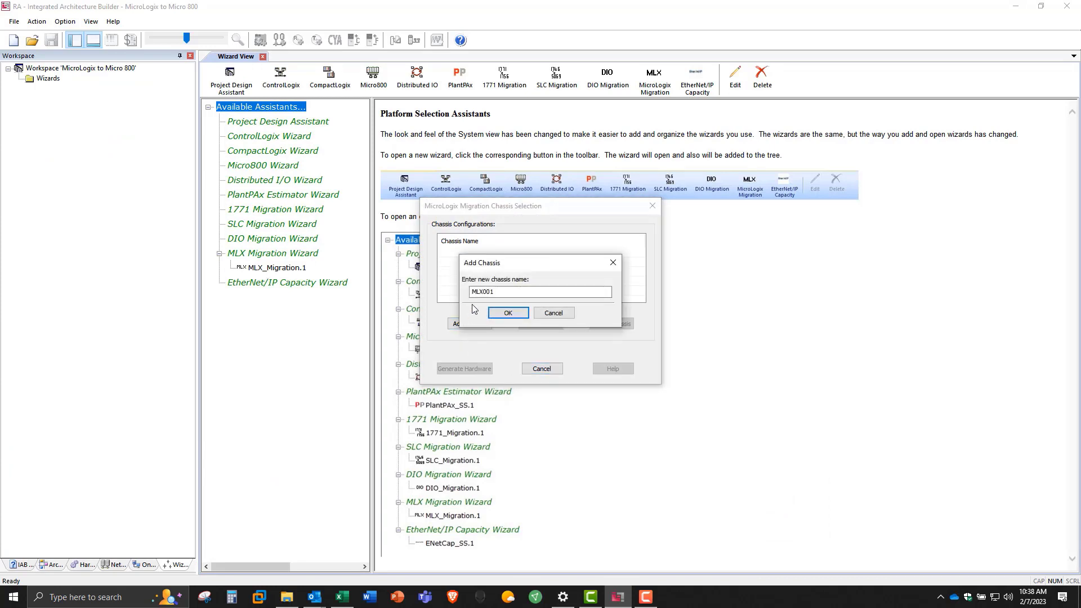
left_click(513, 317)
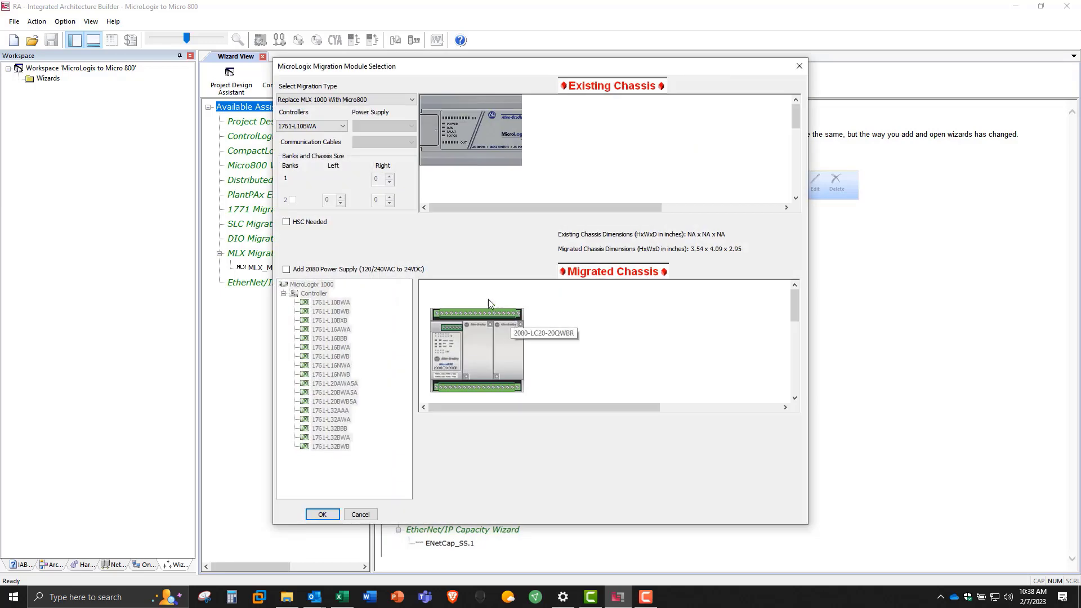
left_click(413, 100)
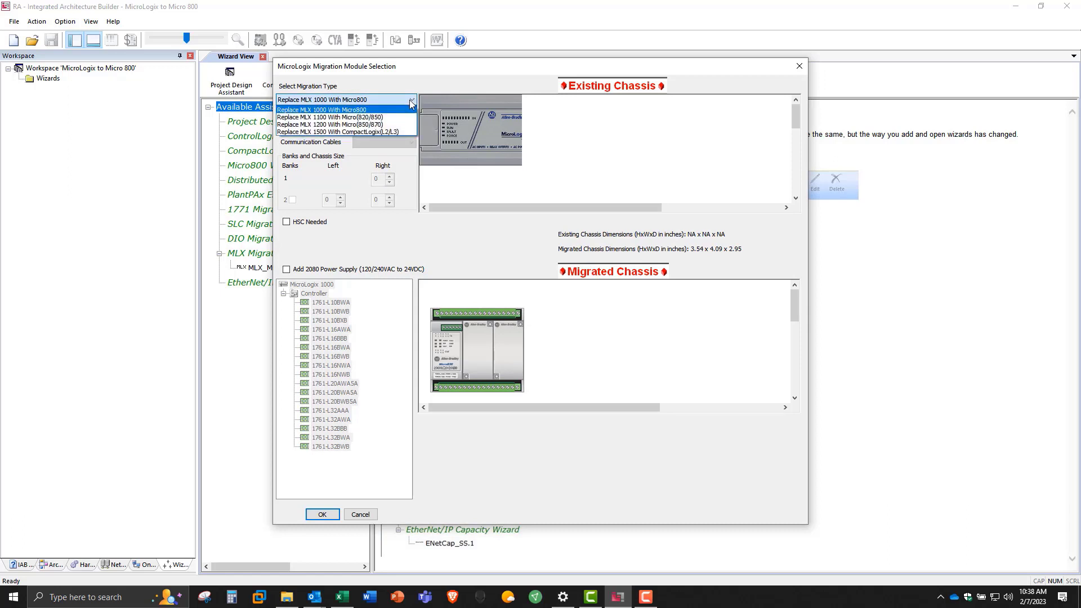
left_click(390, 117)
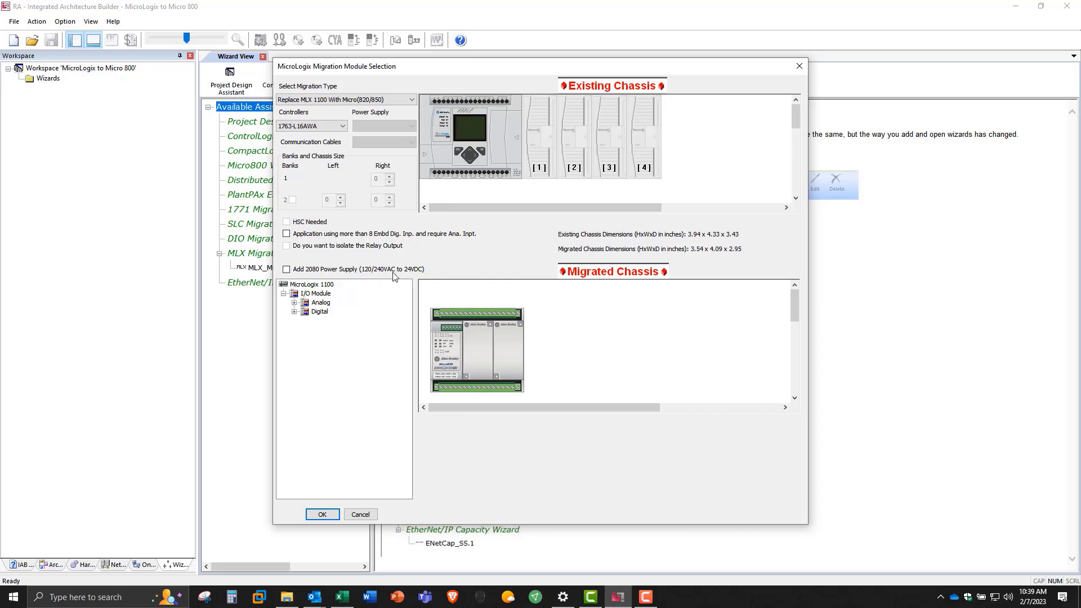
left_click(286, 269)
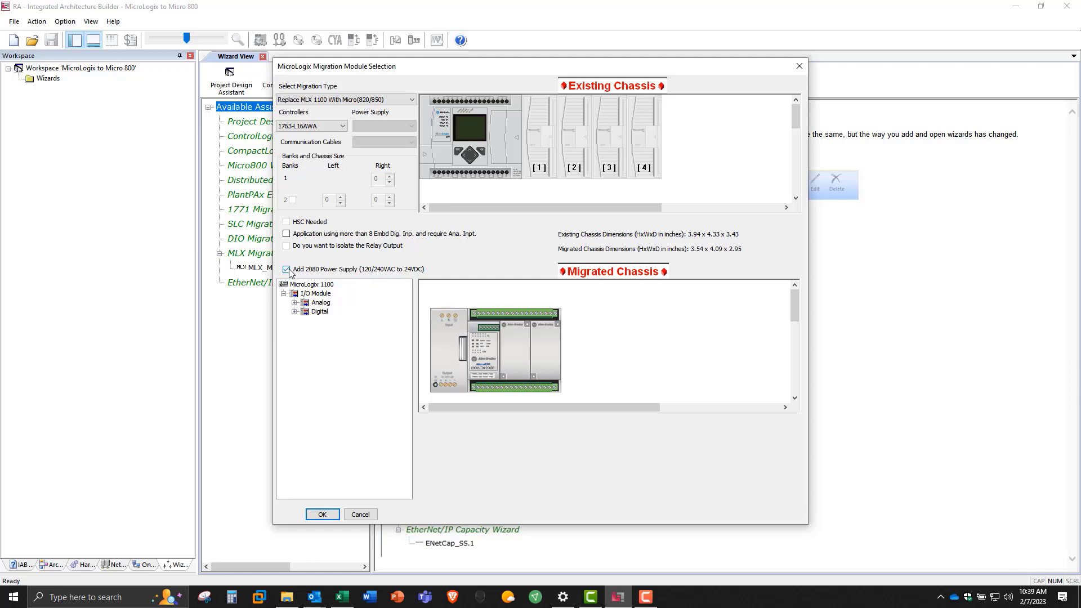
Step: Place a 1762-IQ16 digital module in slot 1 of the existing chassis and accept migrating to Micro850
left_click(294, 312)
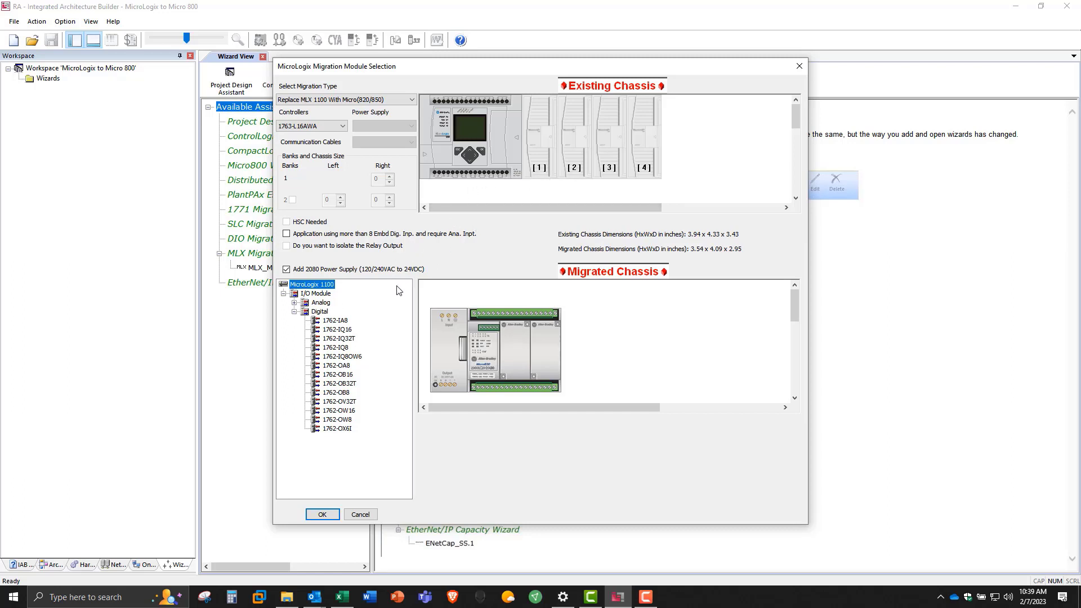
left_click(332, 329)
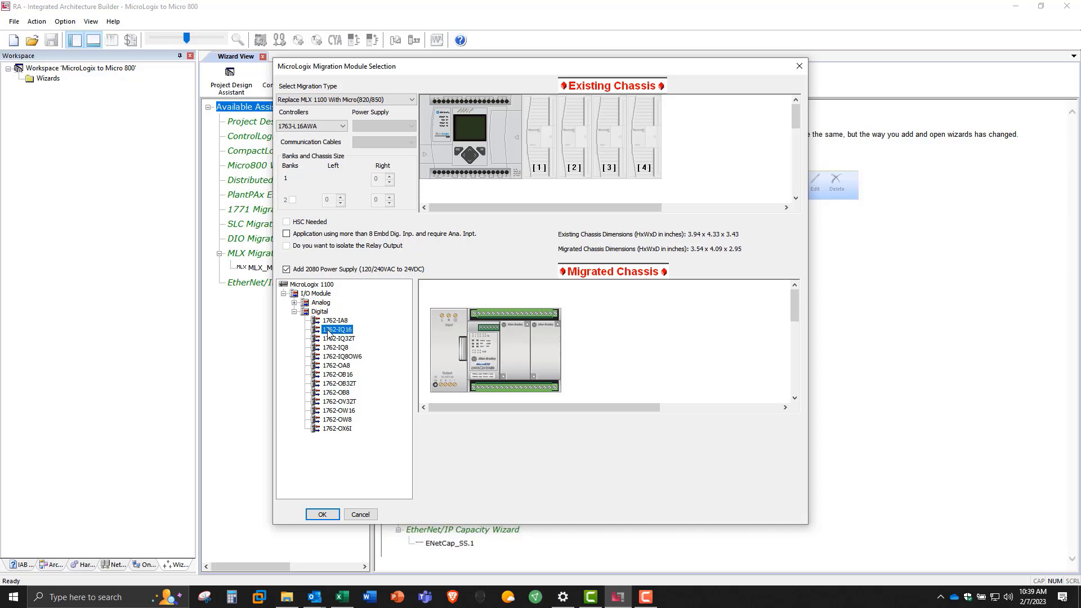
left_click_drag(329, 333, 536, 158)
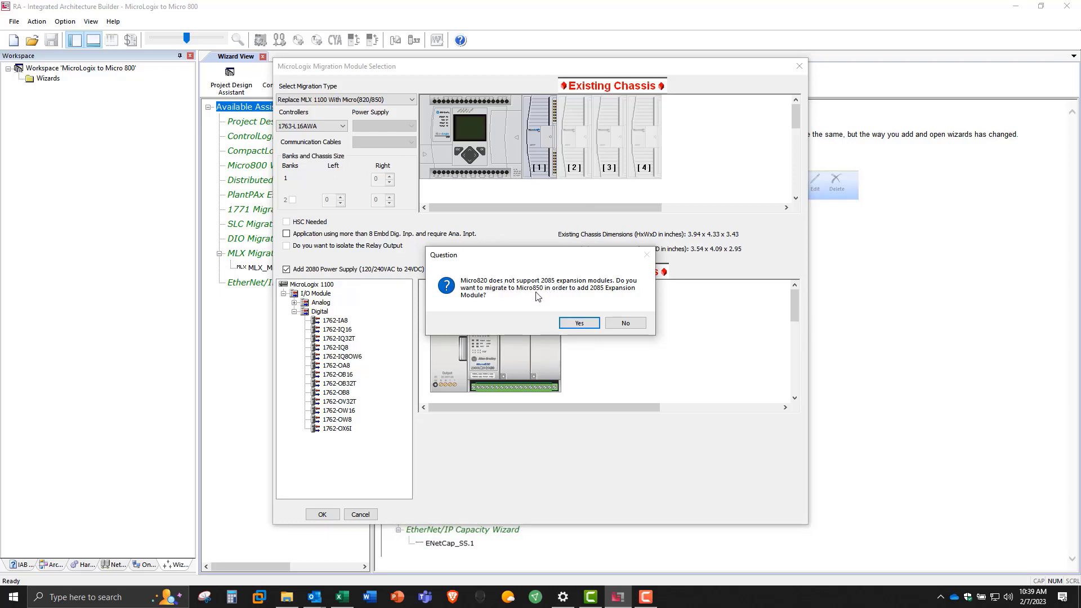
left_click(580, 324)
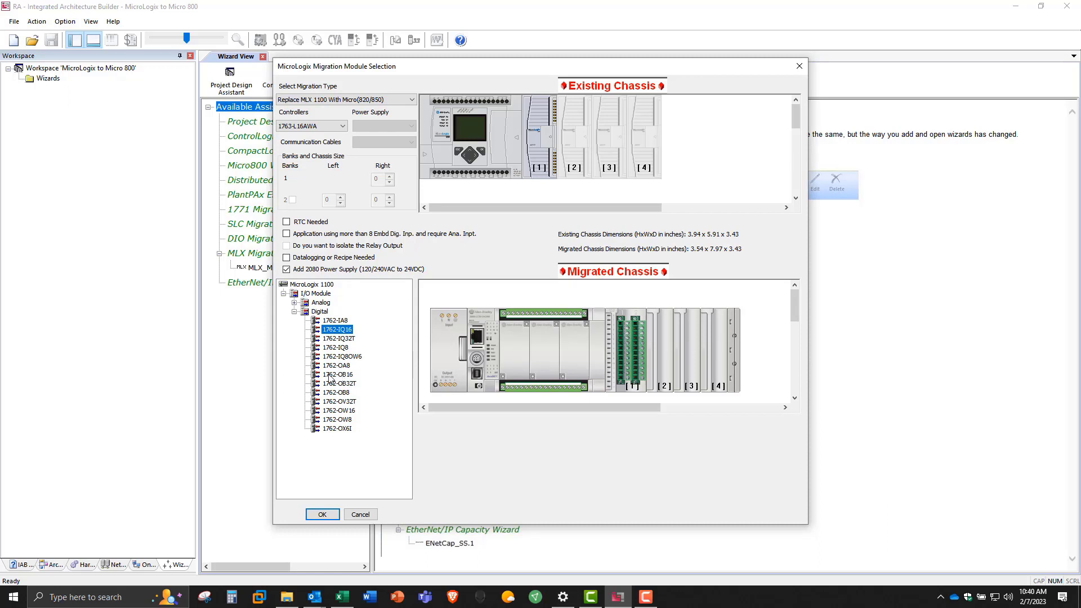
Step: Place a 1762-OB16 digital module in slot 2 and a 1762-IF4 analog module in slot 3 of the existing chassis
mouse_move(330, 376)
left_mouse_down()
mouse_move(361, 387)
mouse_move(506, 265)
mouse_move(524, 266)
mouse_move(575, 189)
mouse_move(574, 162)
left_mouse_up()
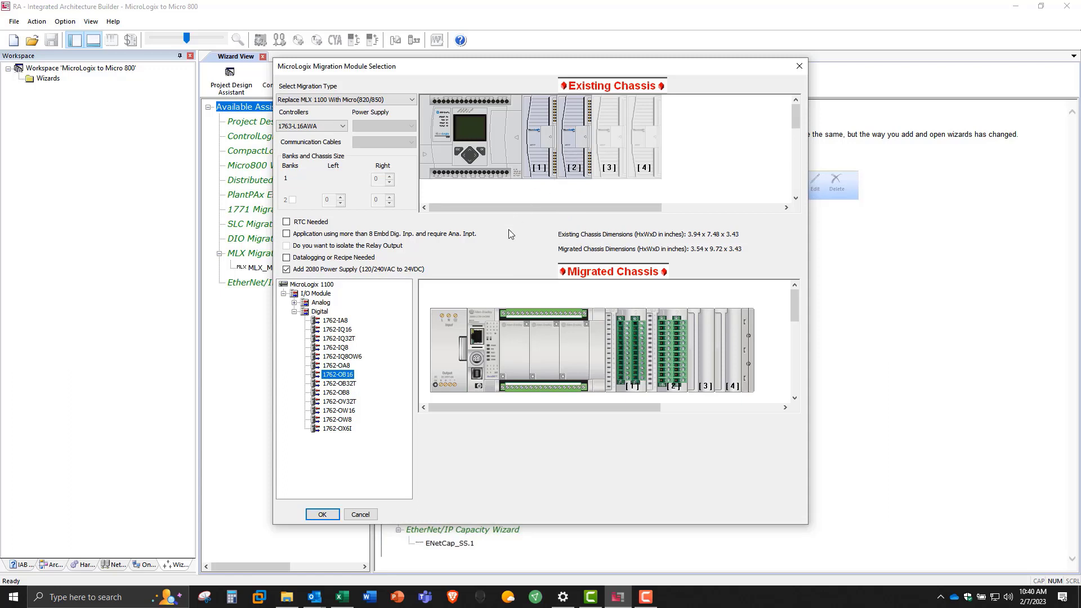
left_click(294, 302)
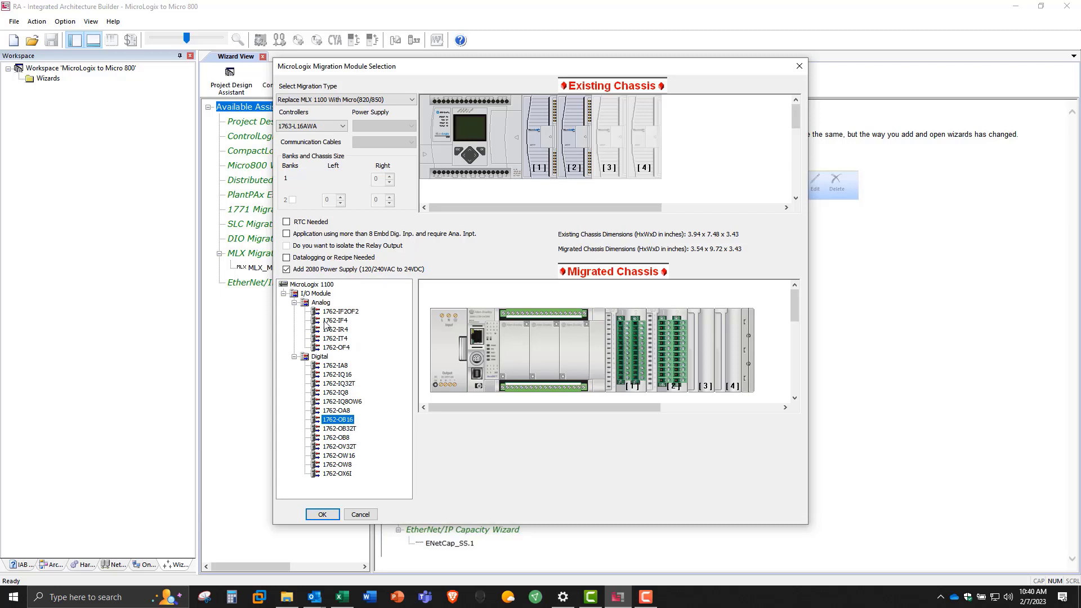
left_click_drag(325, 325, 608, 166)
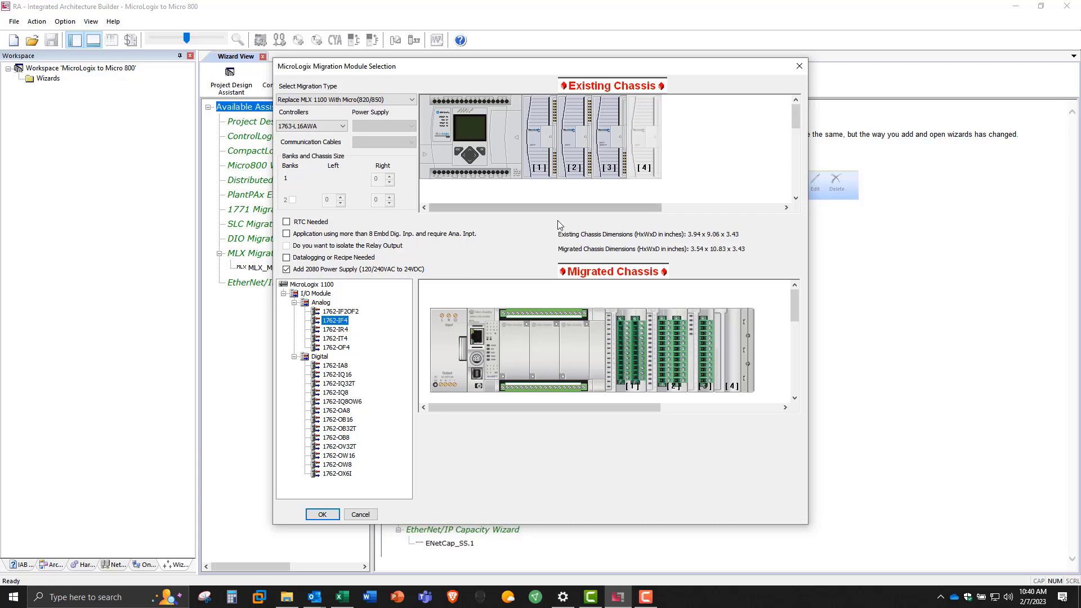
Step: Mark datalogging or recipe as needed for MLX001, and generate its hardware for display in the hardware view
left_click(286, 257)
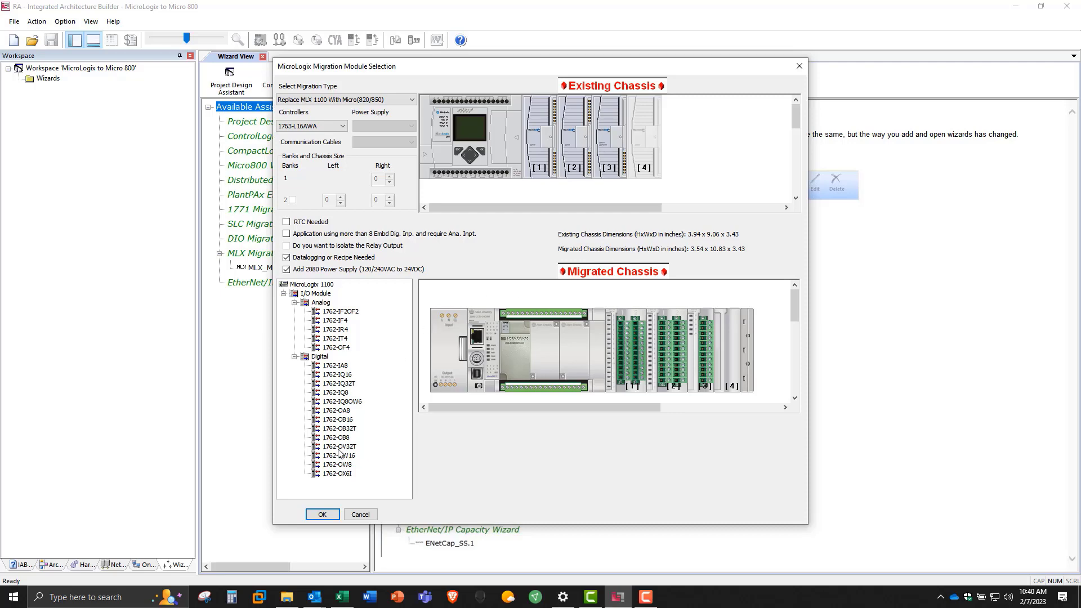
left_click(321, 515)
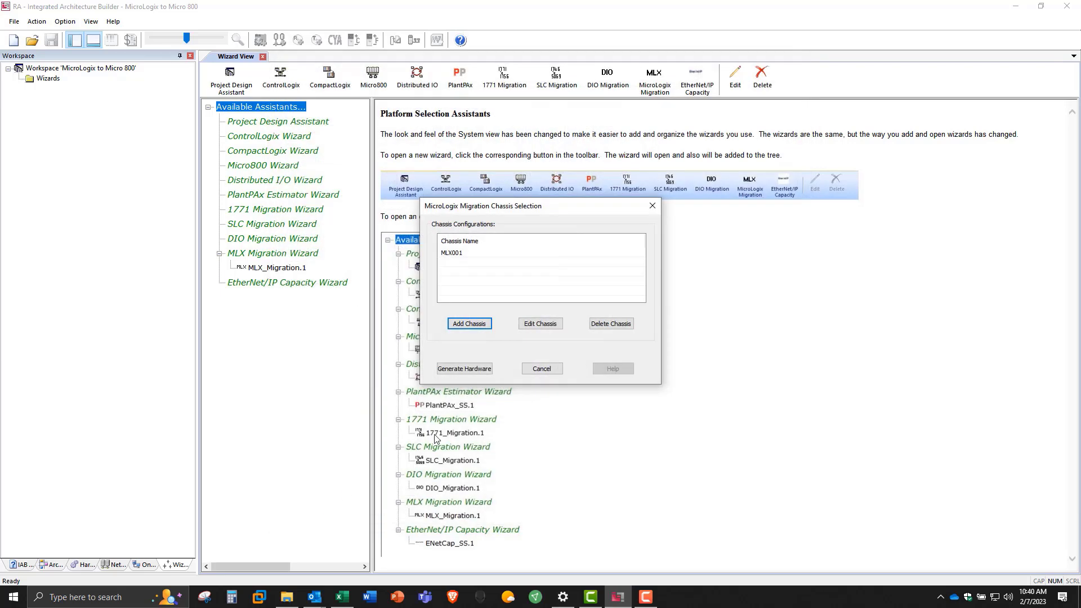
left_click(456, 368)
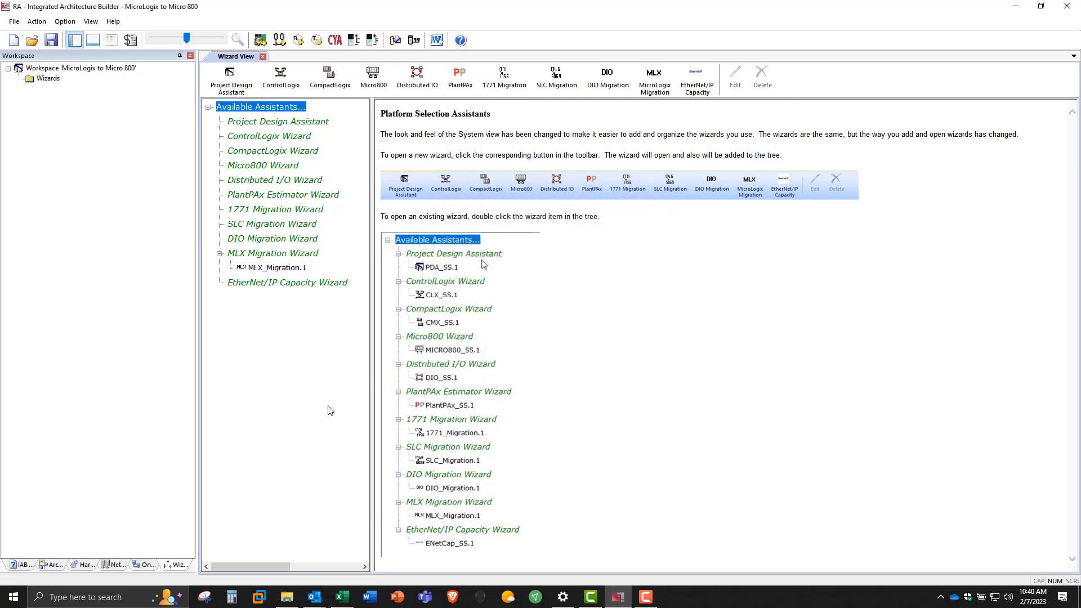
left_click(85, 565)
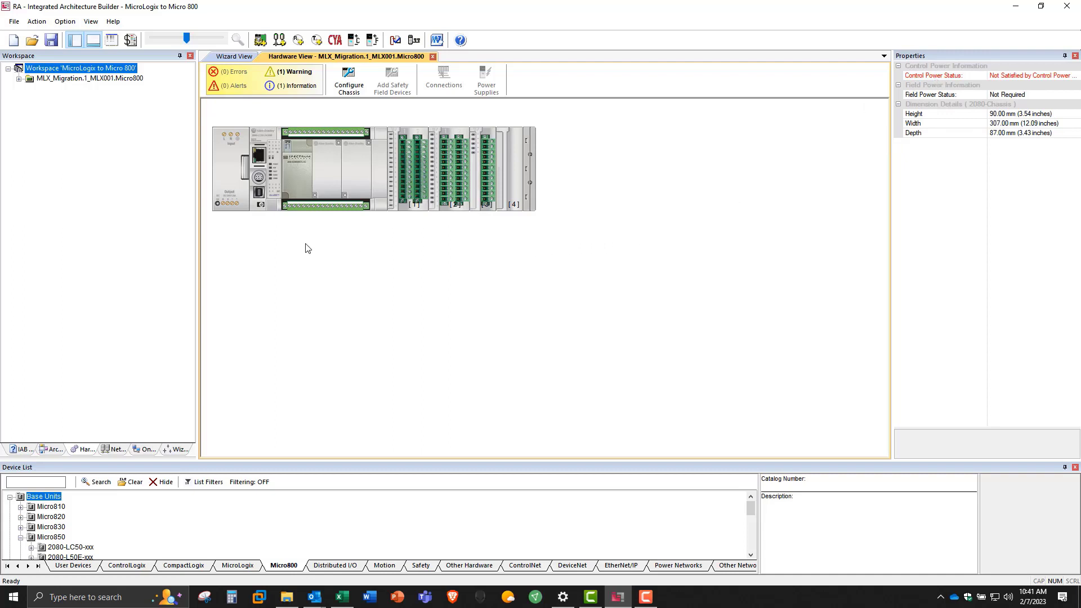
left_click(235, 193)
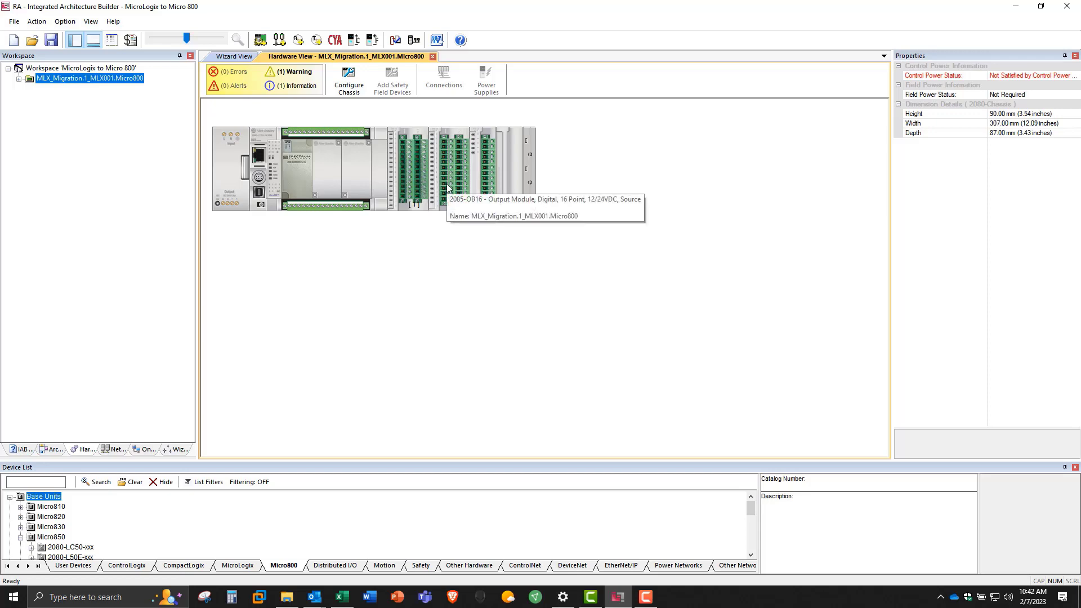
Step: Add a 1606-XLB120E field power supply for the migrated chassis and assign the 2085-IQ16 and 2085-OB16 modules to it
left_click(372, 41)
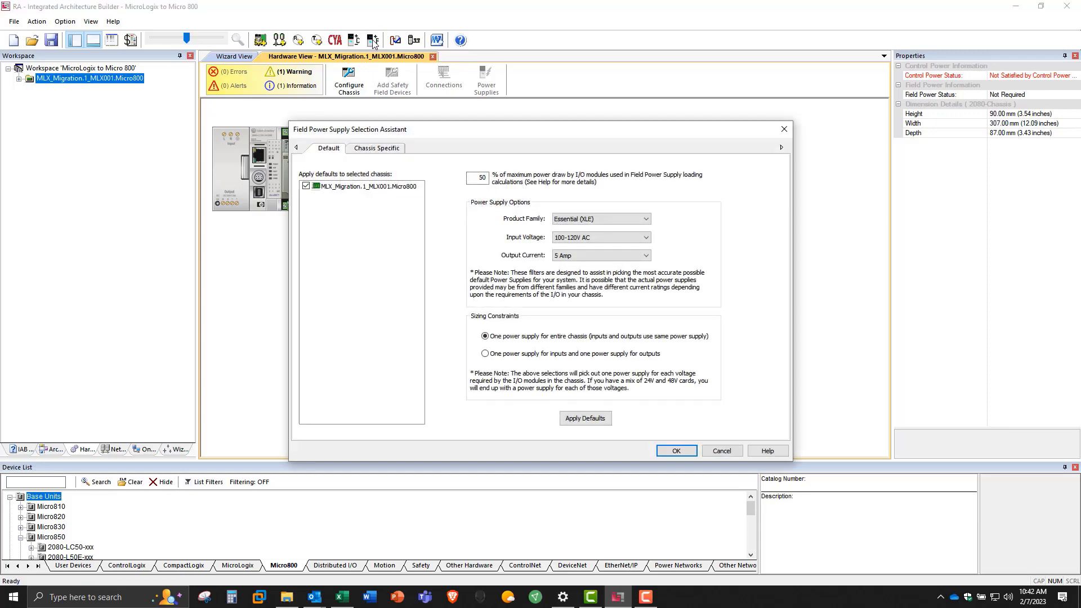
left_click(394, 149)
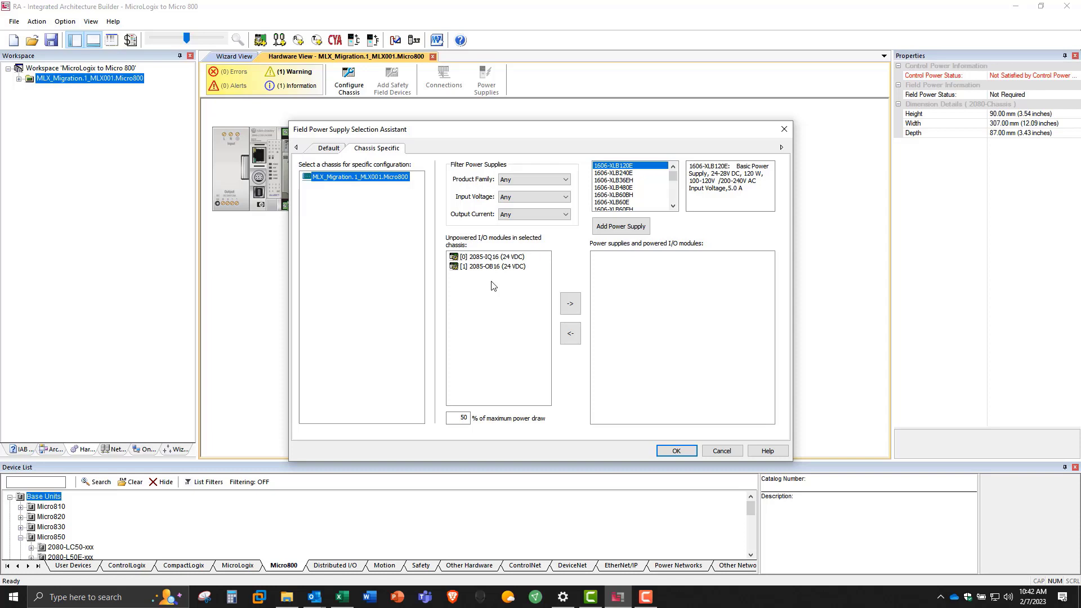
left_click(620, 228)
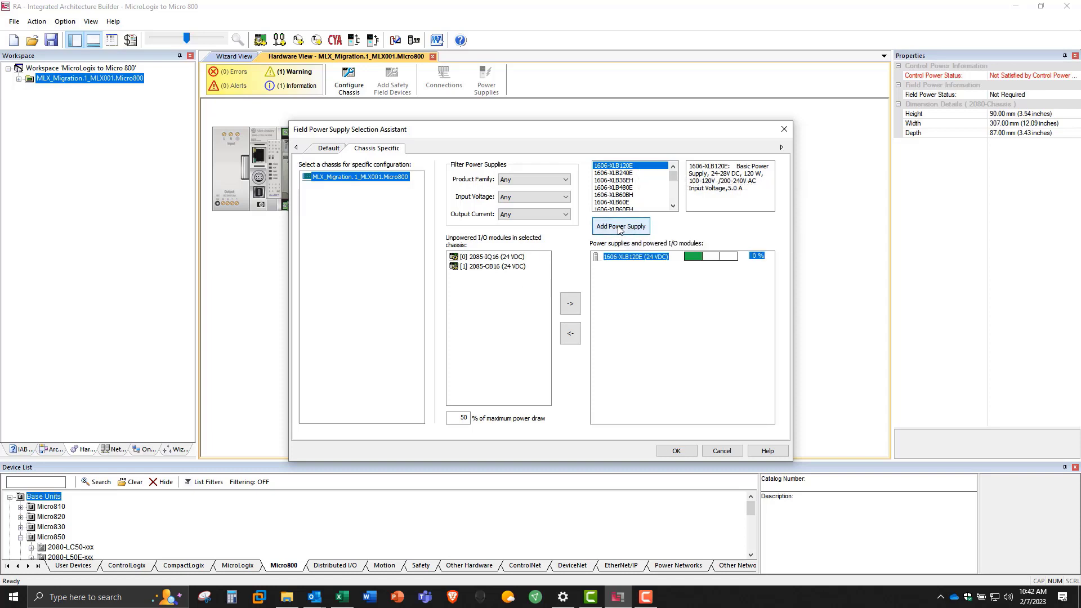
left_click(513, 258)
left_click(569, 303)
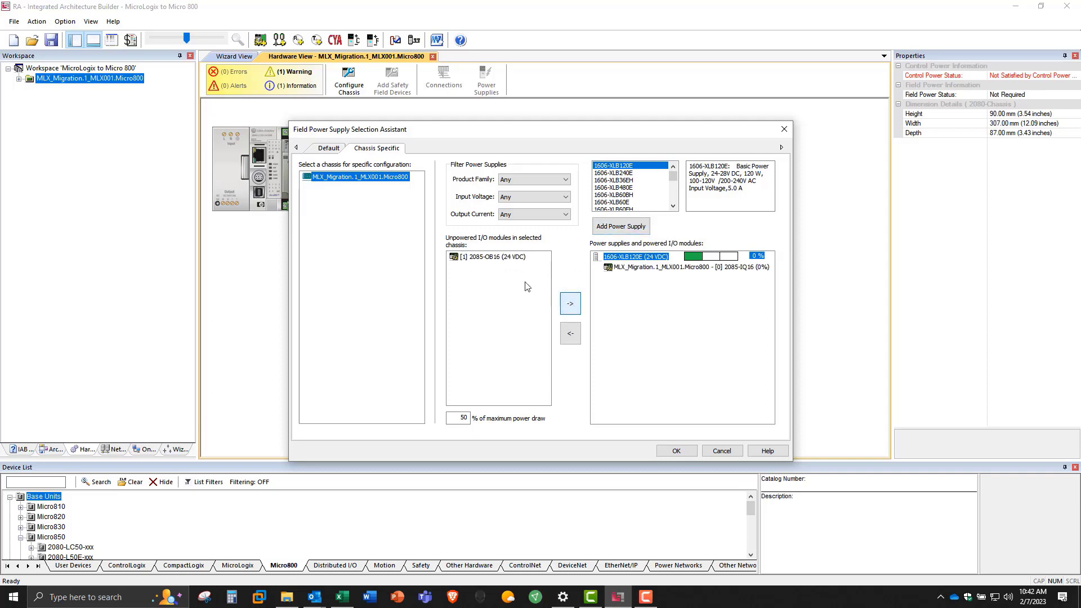
left_click(506, 258)
left_click(571, 303)
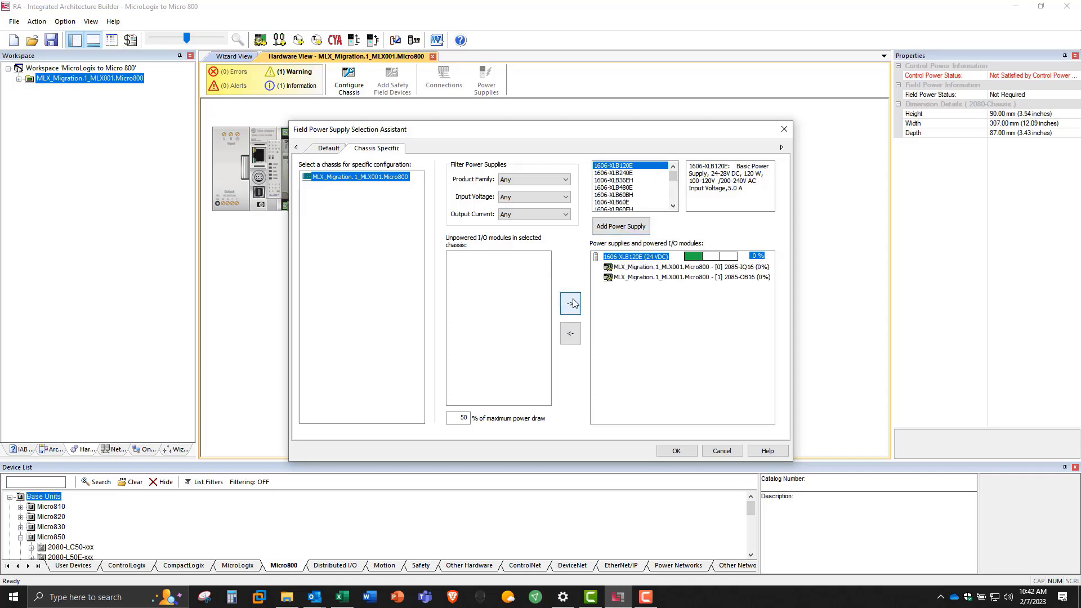
left_click(673, 451)
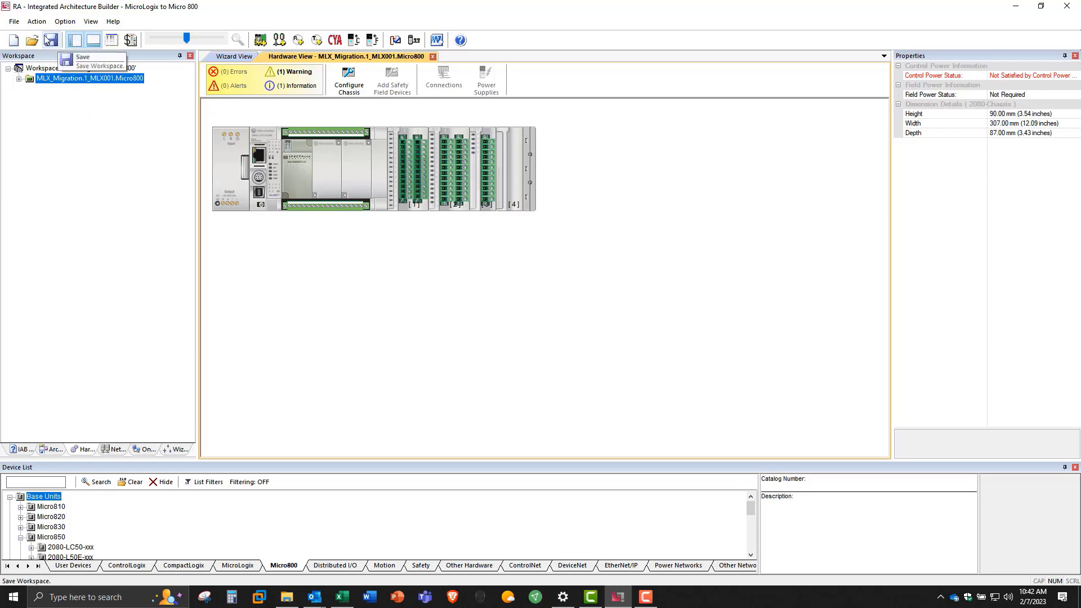
Step: Start the project BOM and review the Hardware and Power Management messages in the Project Checker
left_click(13, 22)
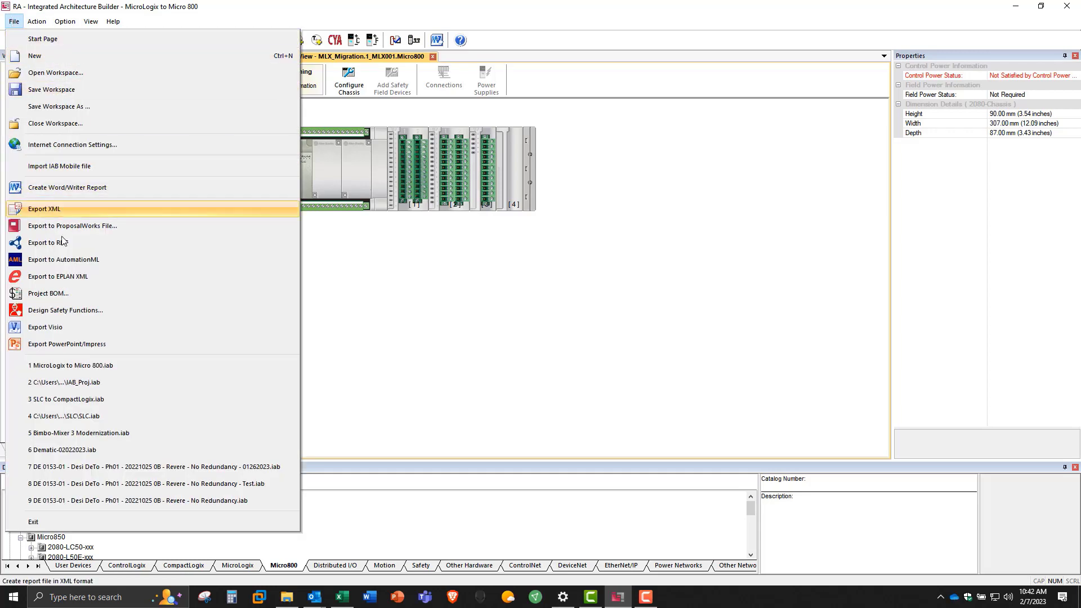
left_click(80, 293)
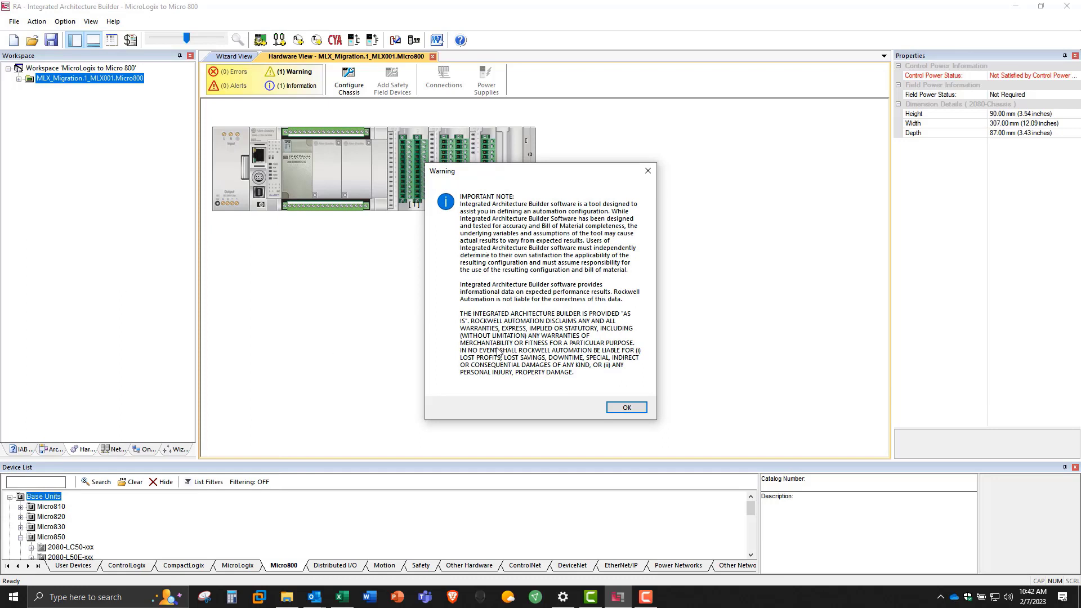
left_click(627, 408)
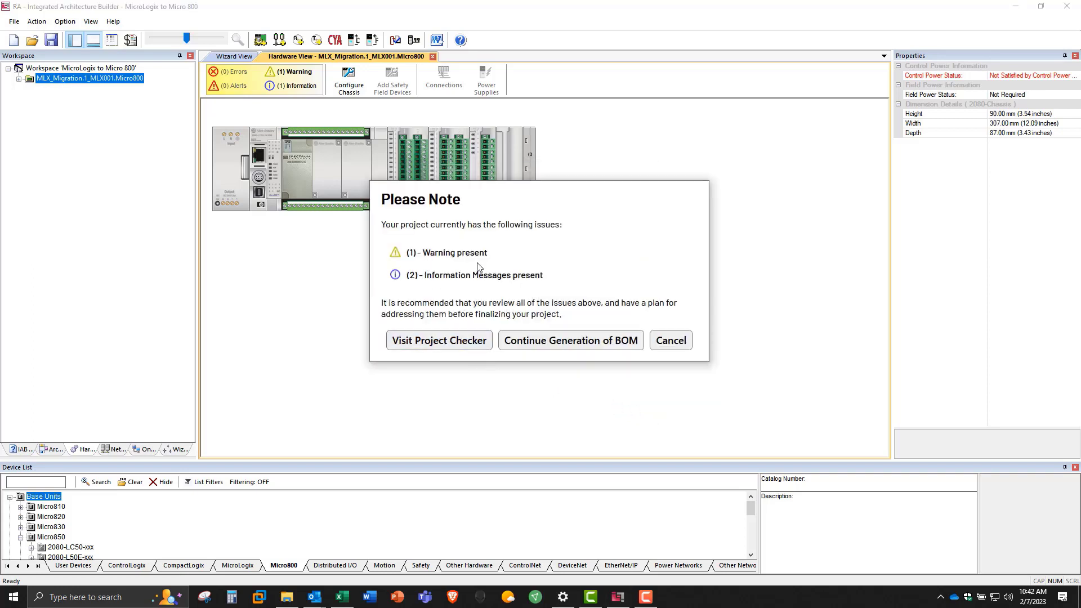
left_click(409, 342)
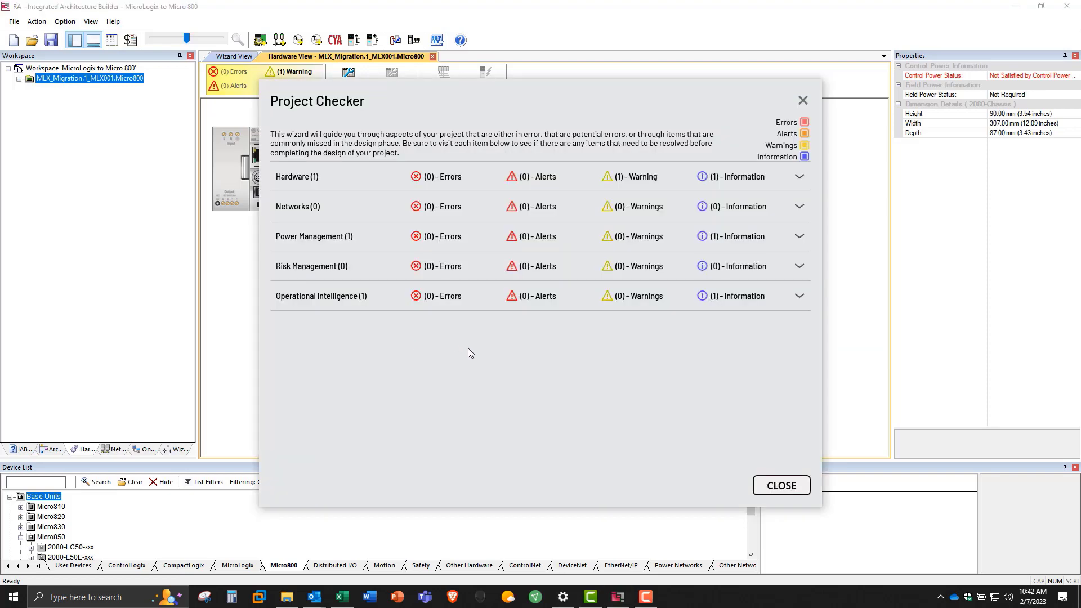
left_click(799, 176)
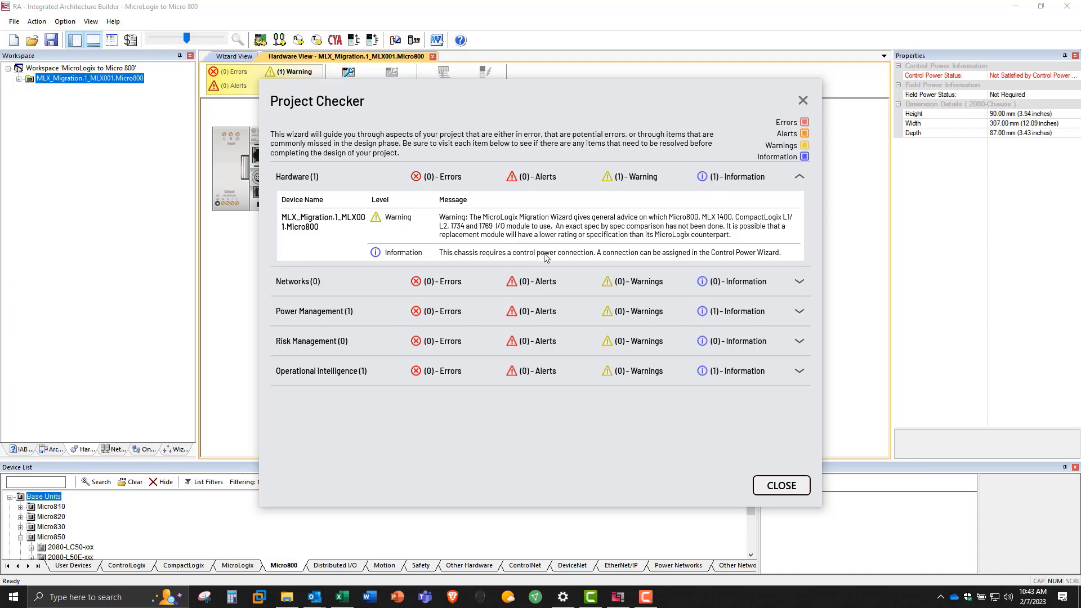
left_click(800, 313)
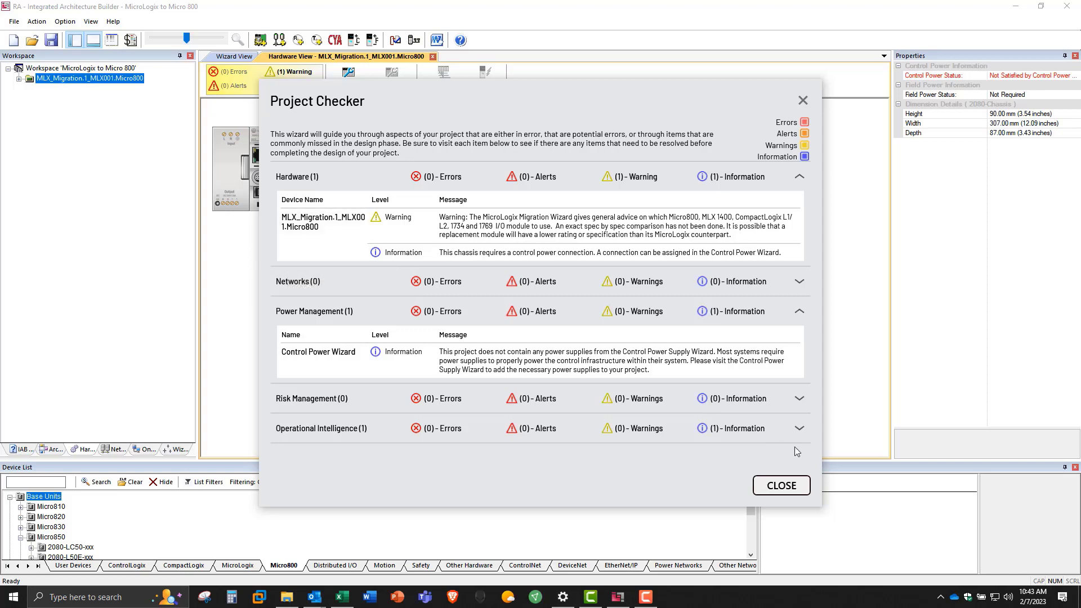
left_click(787, 486)
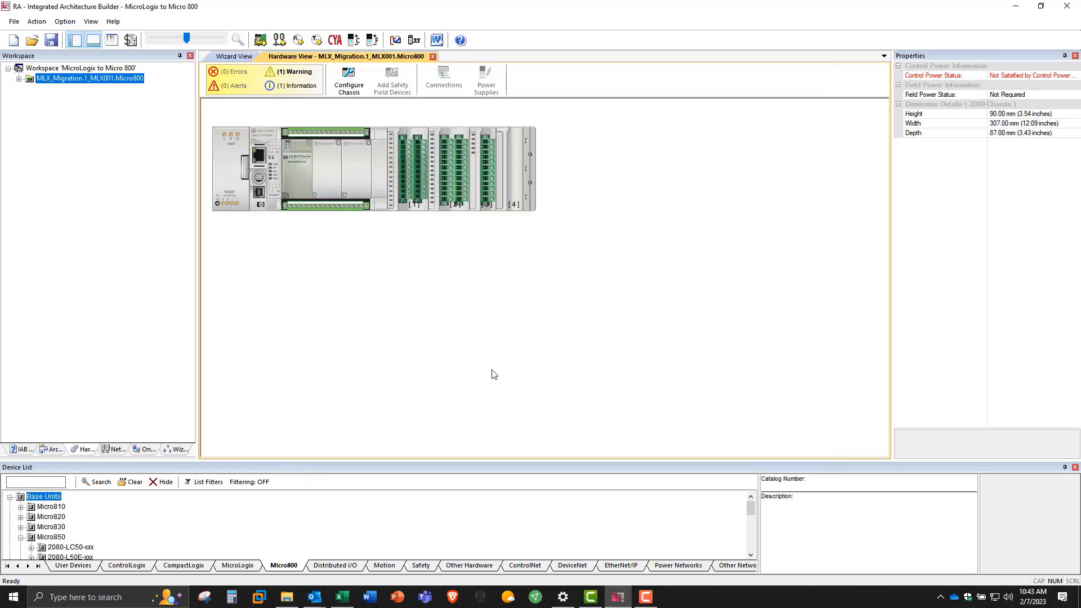
Step: Generate the project bill of materials, continuing past the reported issues, and select the 9328C-CCWT21 software line
left_click(14, 22)
left_click(85, 295)
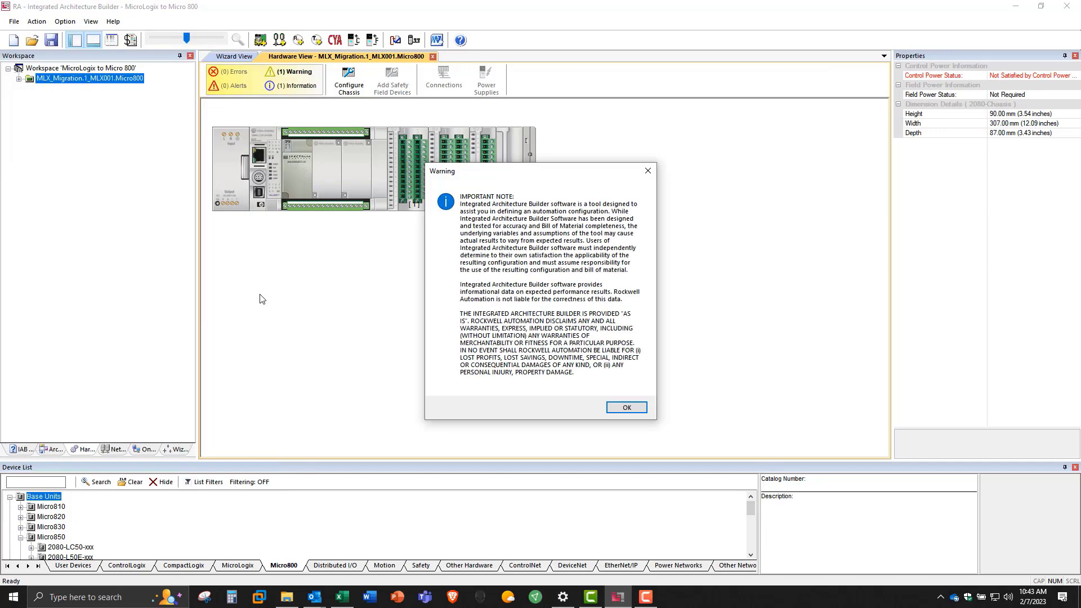
left_click(626, 407)
left_click(574, 340)
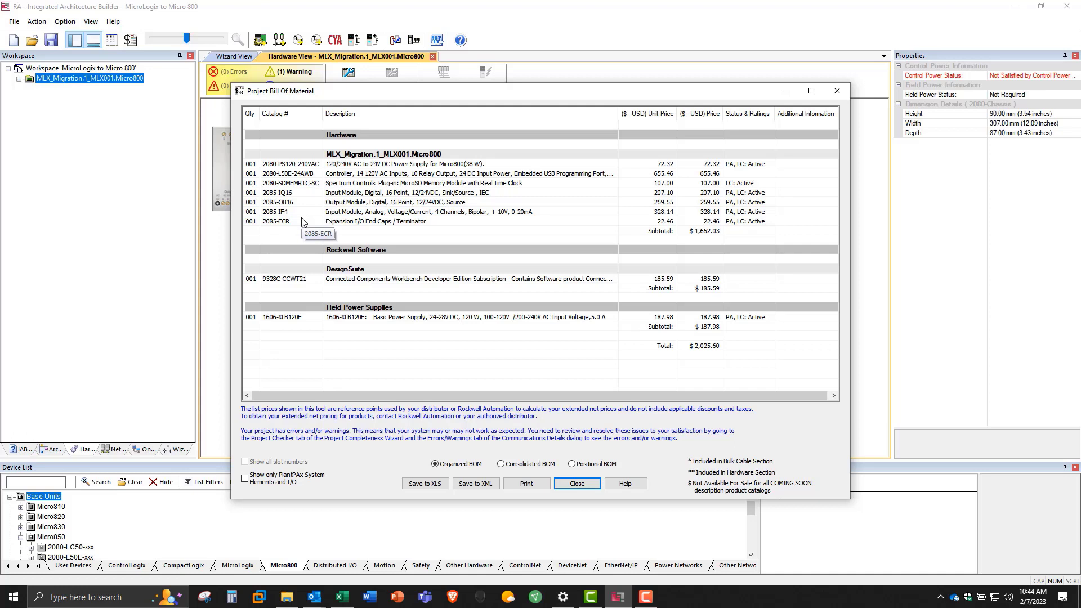
left_click(315, 280)
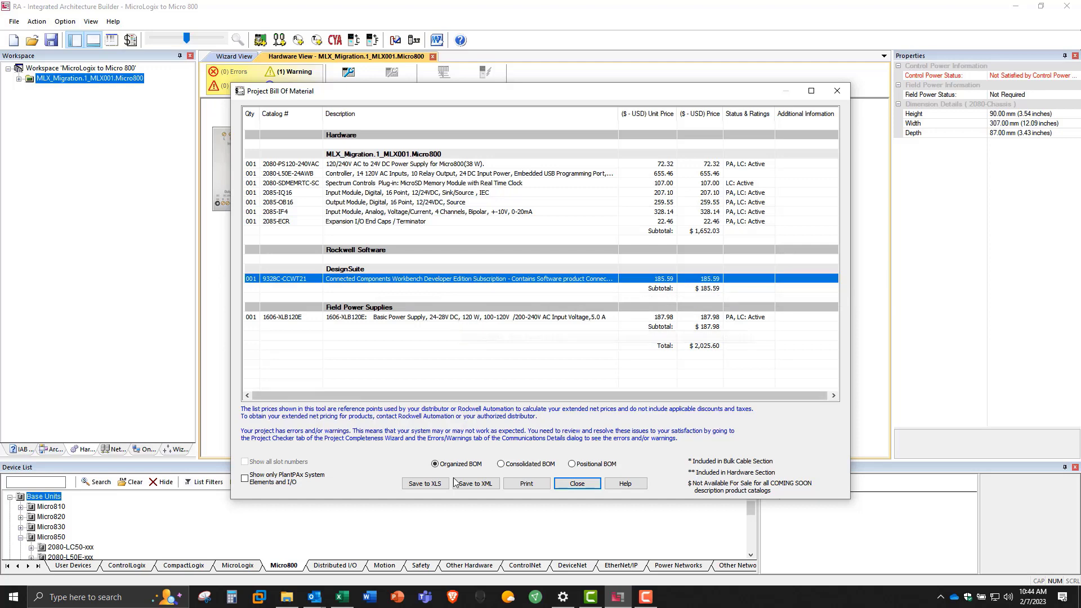
Step: Save the organized BOM as the spreadsheet MicroLogix_to_Micro_800_Org.xlsx in the MicroLogix to Micro 800 folder
left_click(427, 485)
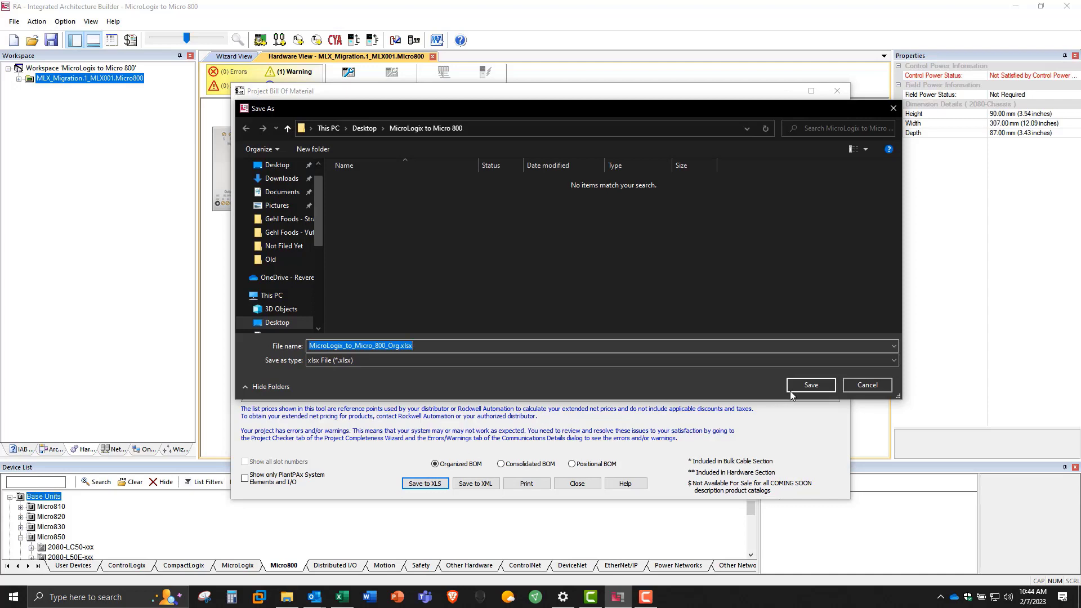
left_click(795, 387)
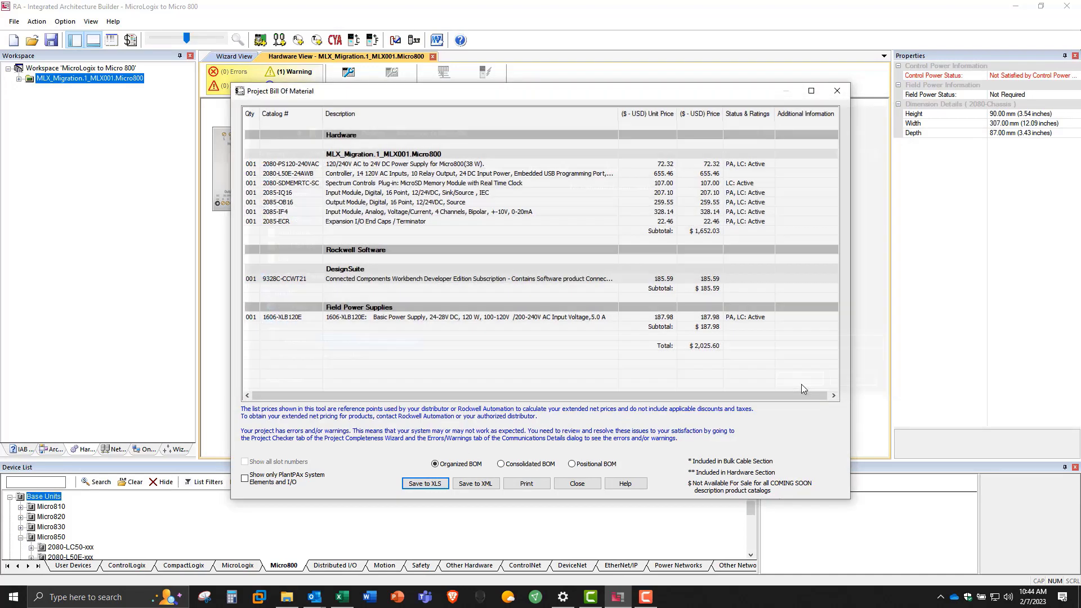
left_click(542, 322)
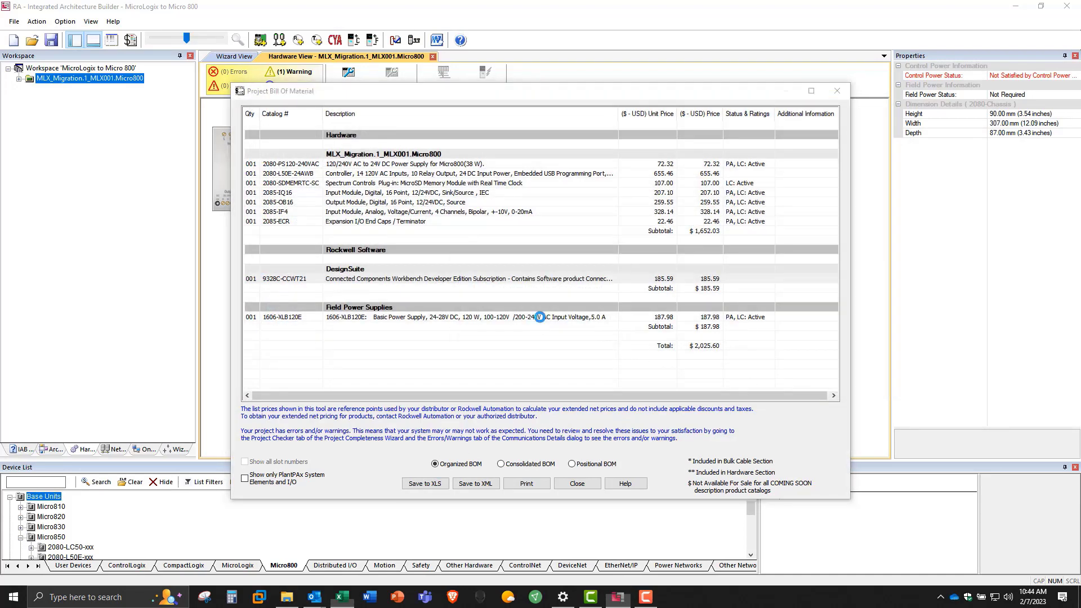